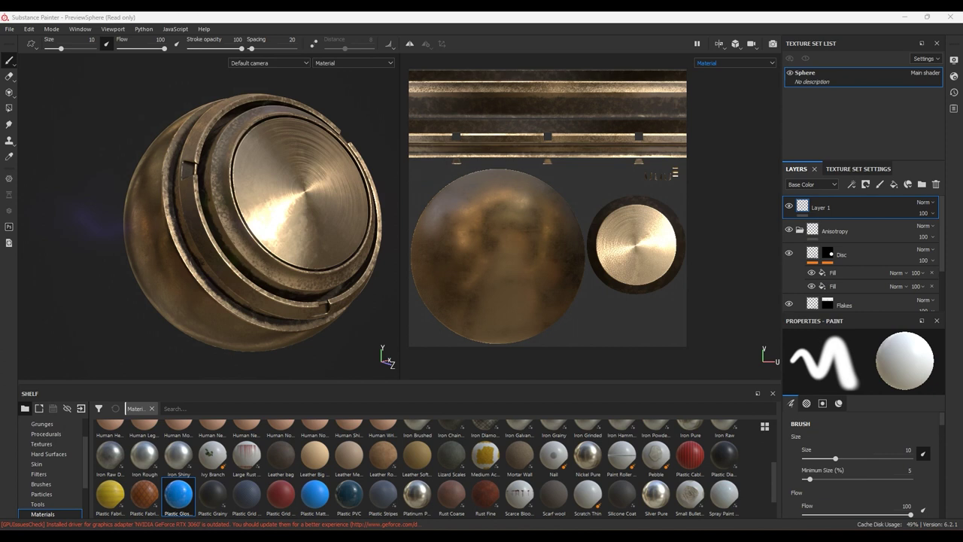
Step: Drag the Plastic Glossy Pure material from the Shelf onto the preview sphere
click(10, 32)
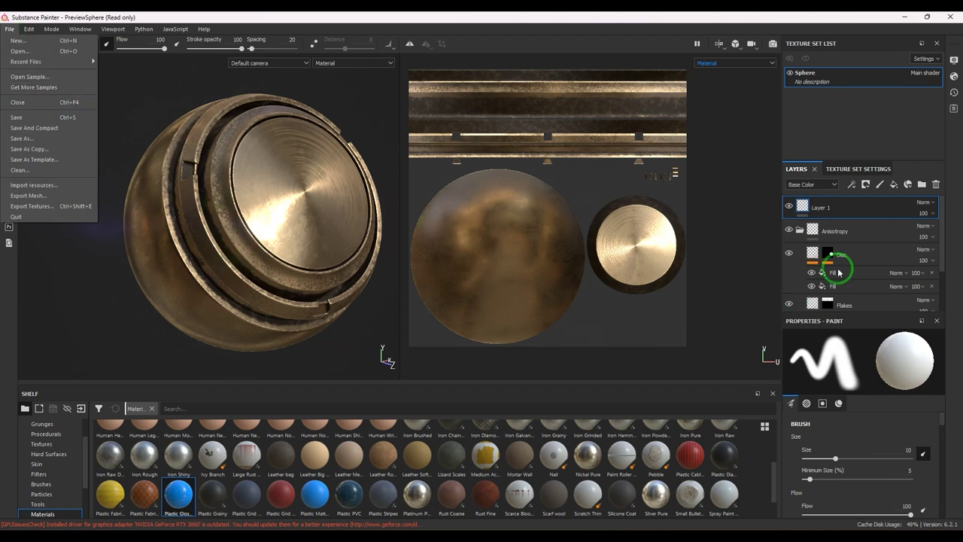
click(940, 245)
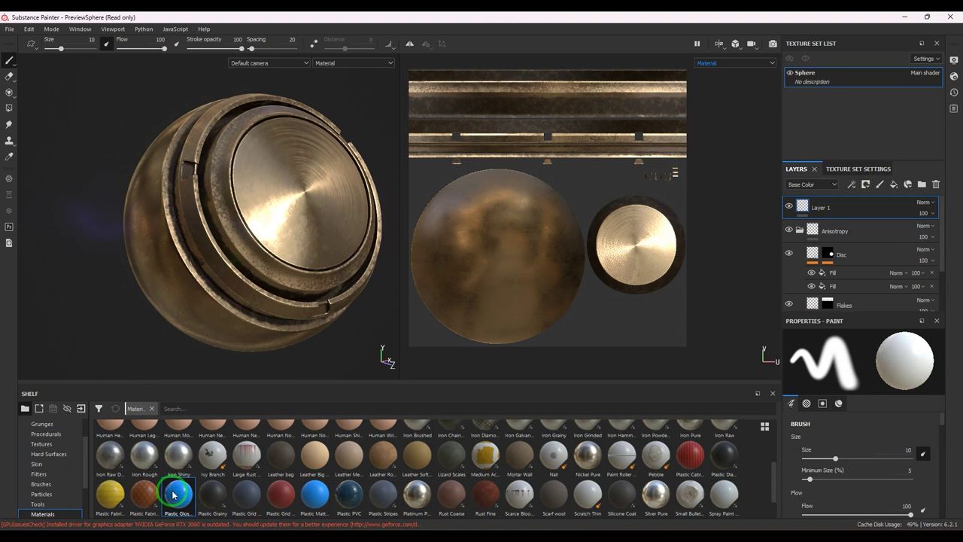
drag(174, 494, 210, 236)
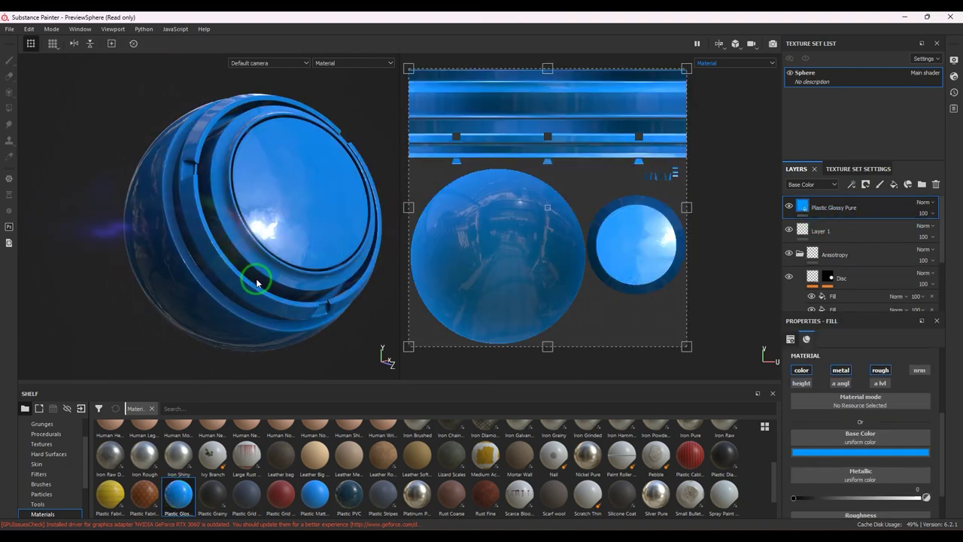
Step: Rotate the environment lighting and orbit the camera to inspect the glossy blue sphere
mouse_move(339, 321)
shift+right_down()
mouse_move(289, 325)
mouse_move(348, 329)
shift+right_up()
mouse_move(348, 328)
alt+mouse_down()
mouse_move(293, 344)
mouse_move(346, 341)
mouse_move(346, 329)
mouse_move(294, 339)
mouse_move(351, 335)
mouse_move(337, 322)
alt+mouse_up()
shift+right_drag(337, 323, 359, 322)
alt+drag(359, 322, 318, 336)
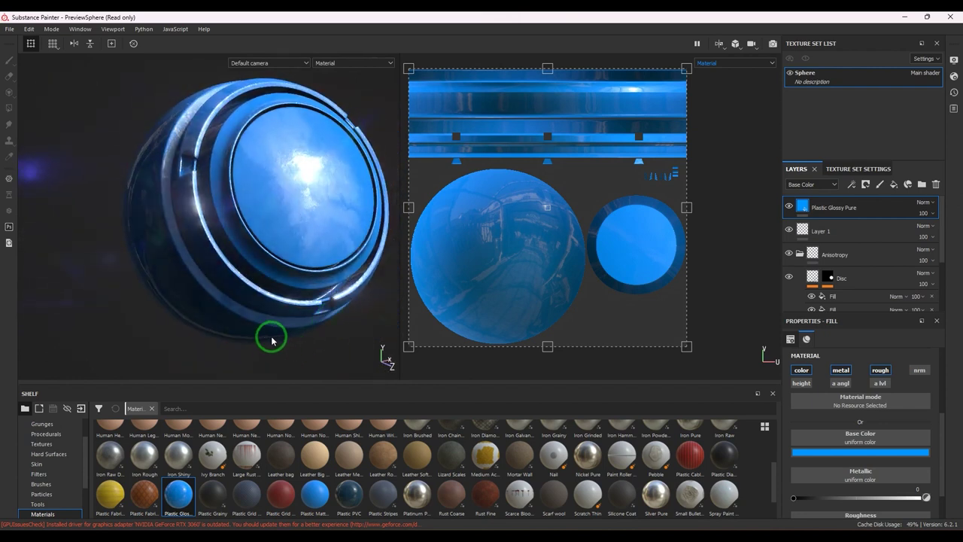
alt+drag(270, 335, 325, 329)
shift+right_drag(324, 328, 338, 326)
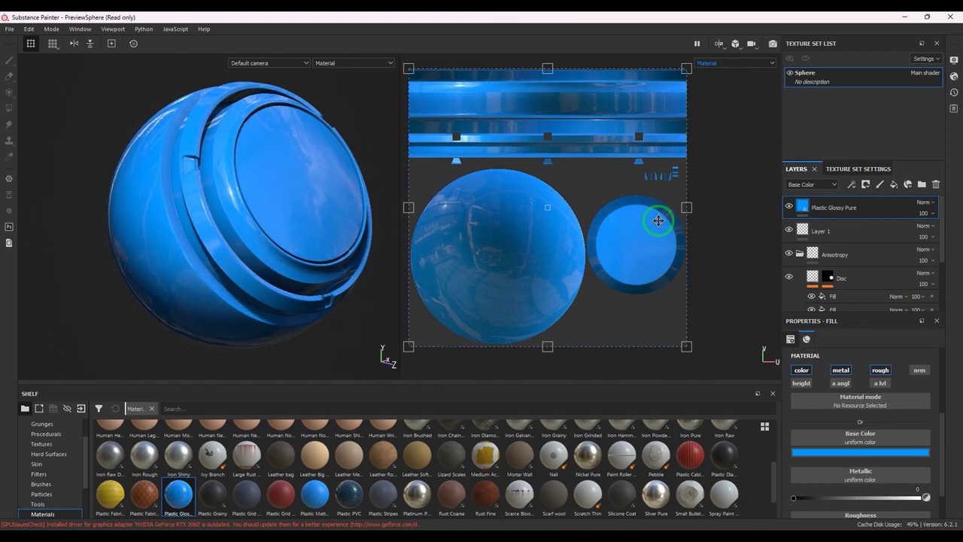
middle_drag(612, 253, 626, 258)
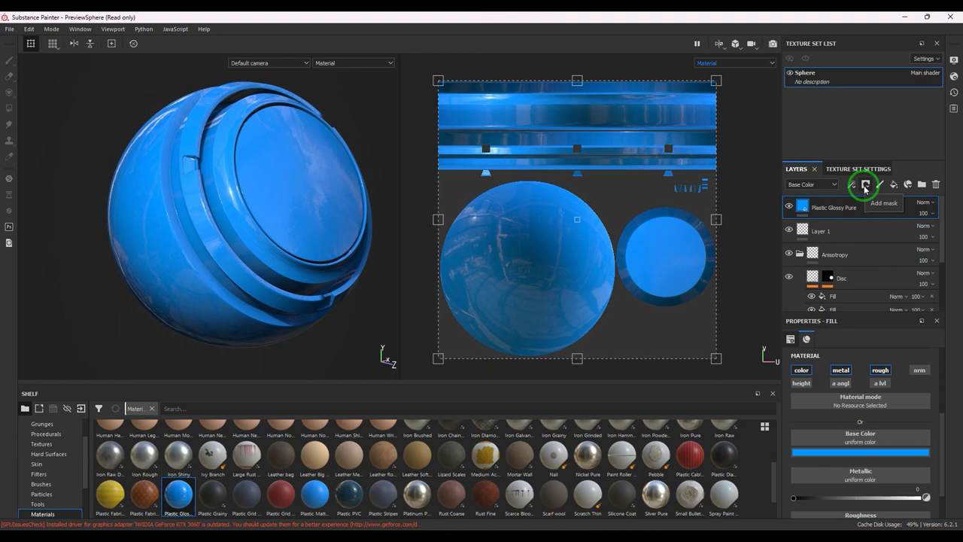
Step: Add a white mask to Plastic Glossy Pure and insert an empty generator effect into it
click(865, 189)
click(872, 198)
click(818, 207)
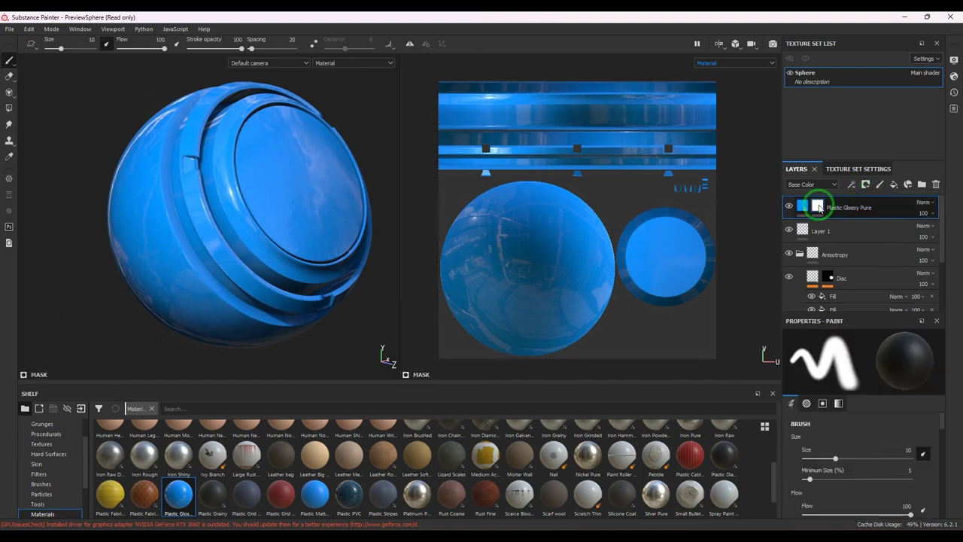
click(853, 185)
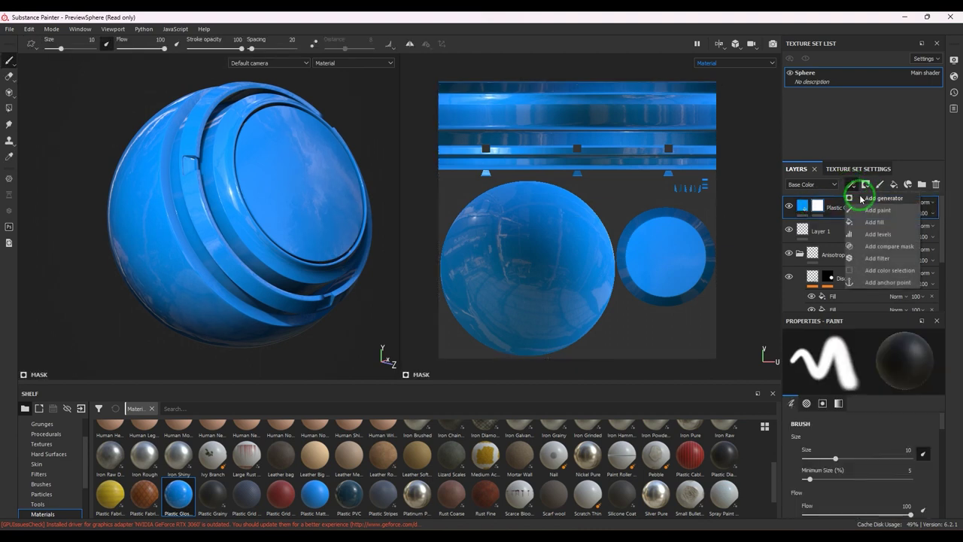
click(879, 198)
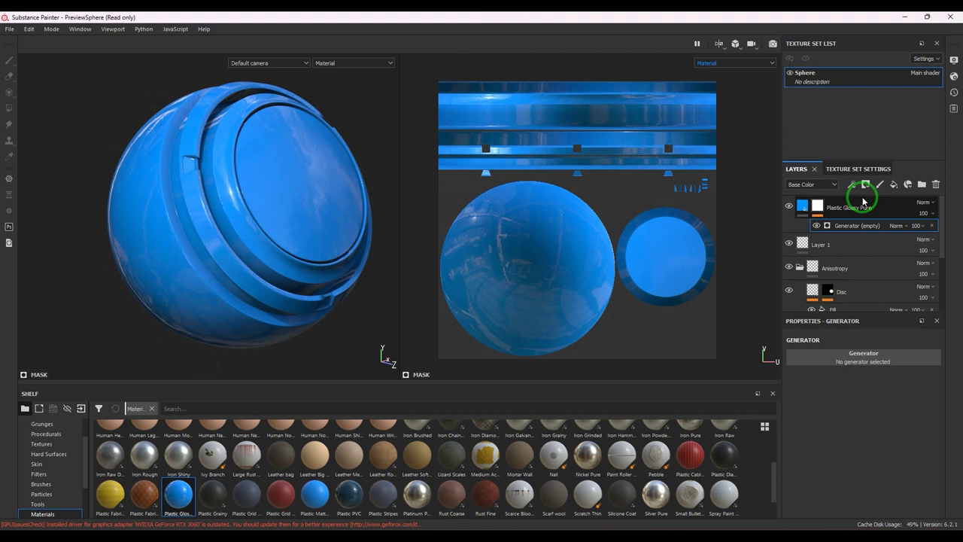
click(734, 64)
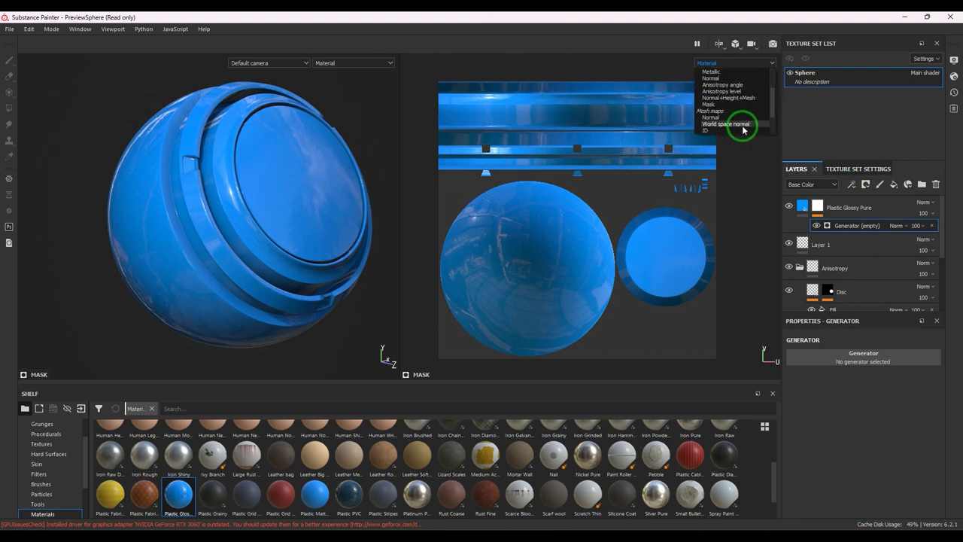
scroll(743, 118, down, 2)
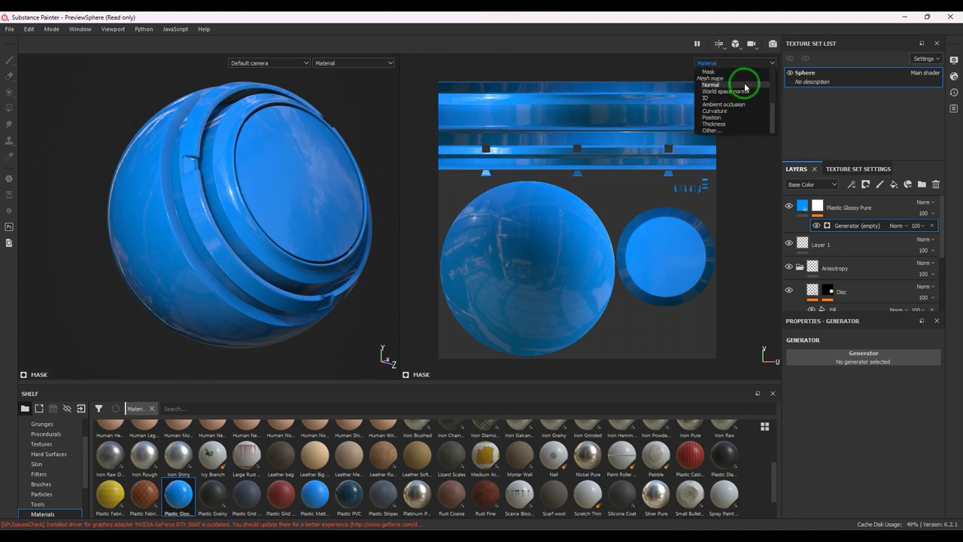
click(745, 91)
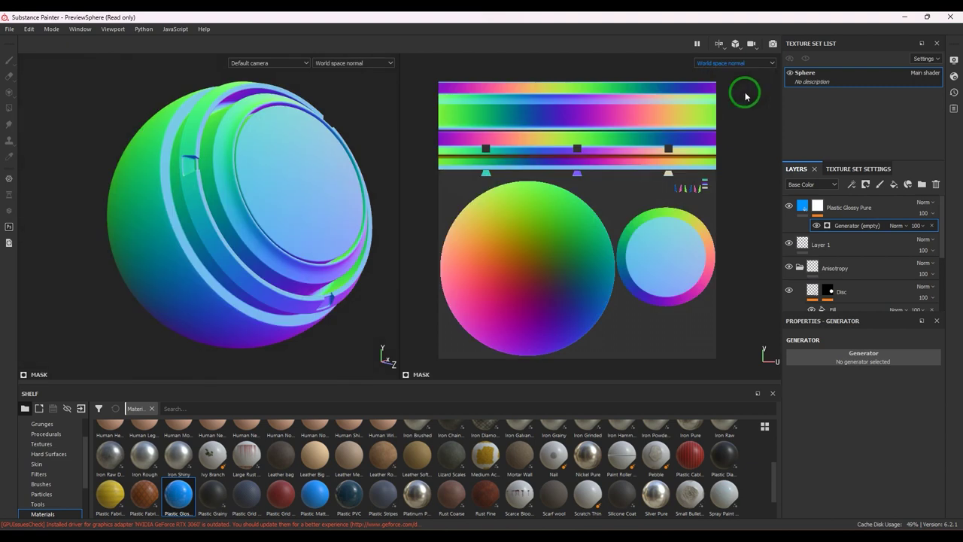
click(753, 65)
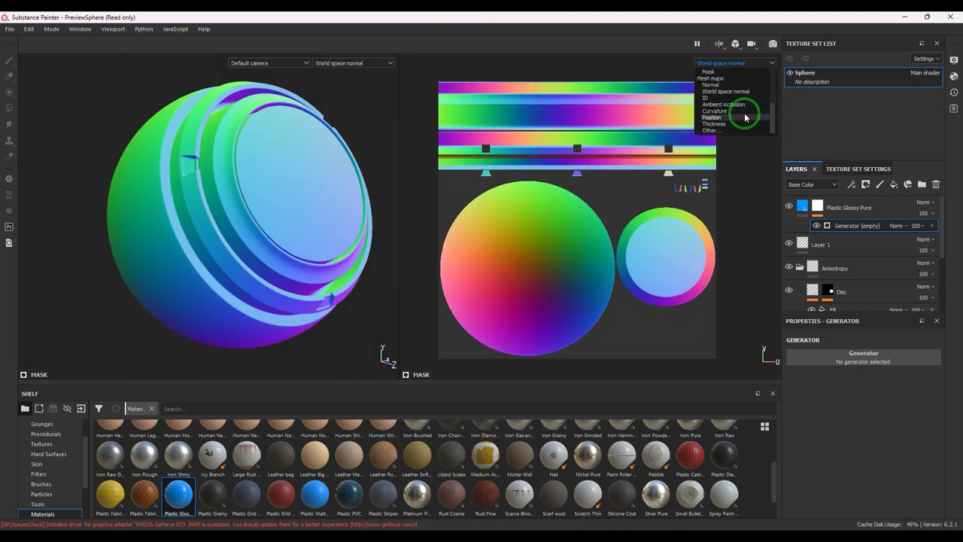
click(742, 113)
click(752, 65)
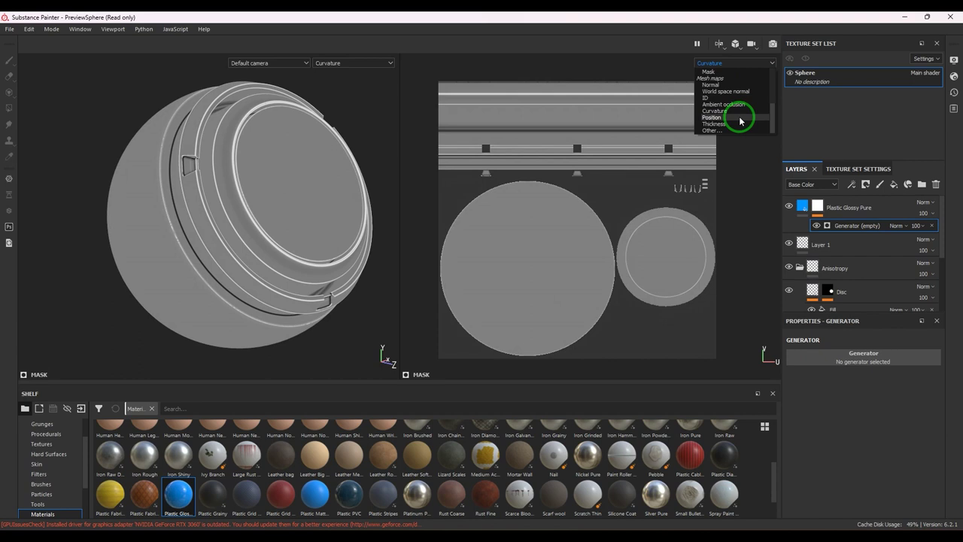
click(738, 116)
click(752, 63)
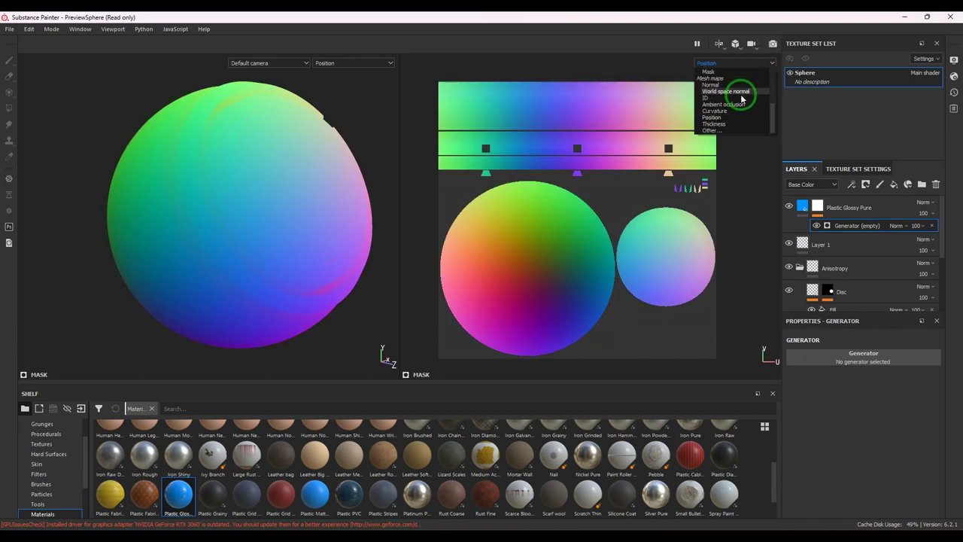
scroll(739, 101, up, 5)
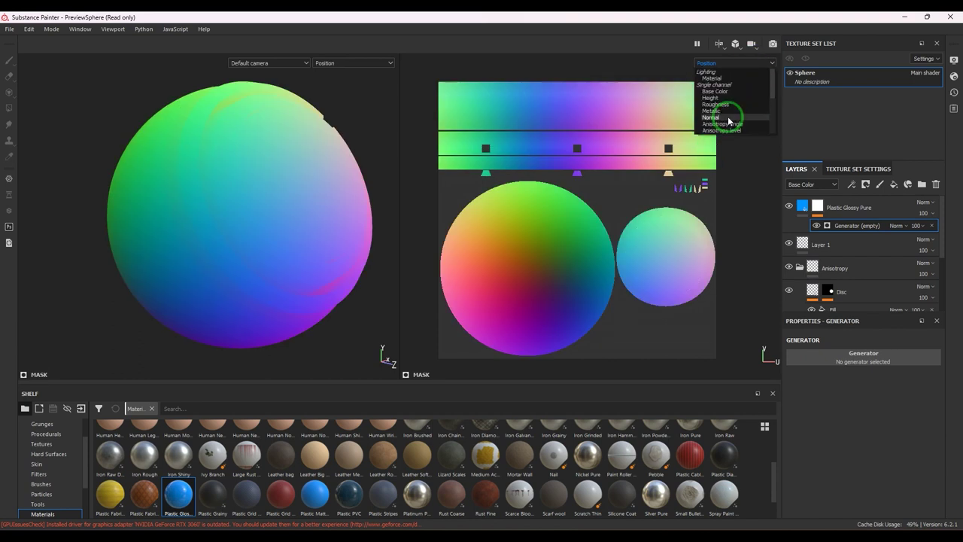
click(712, 78)
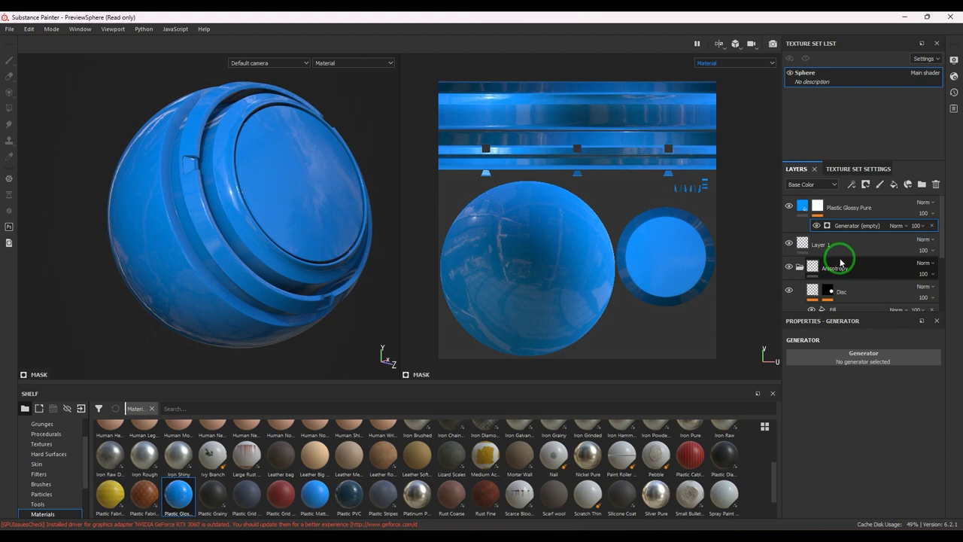
Step: Pick UV Border Distance from the generator grid as the mask's generator
click(862, 353)
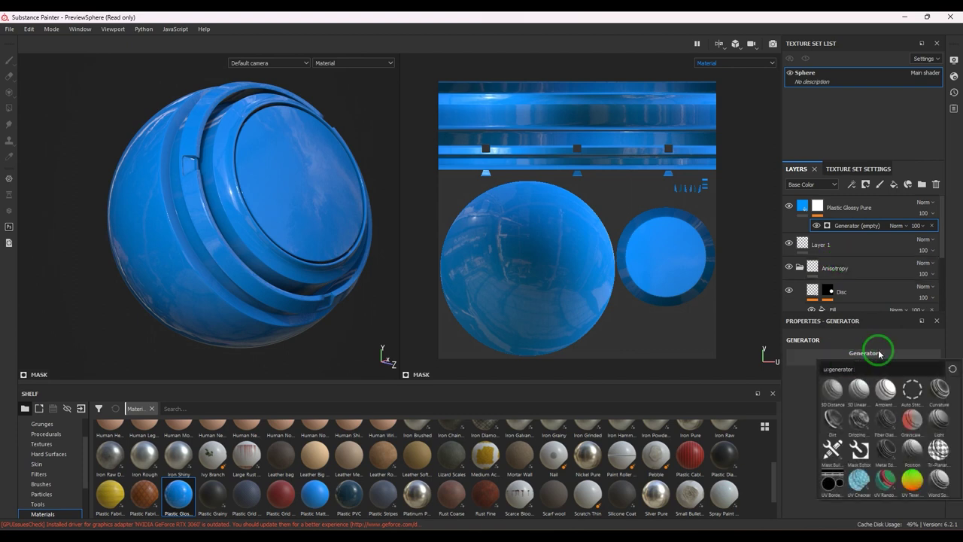
mouse_move(835, 484)
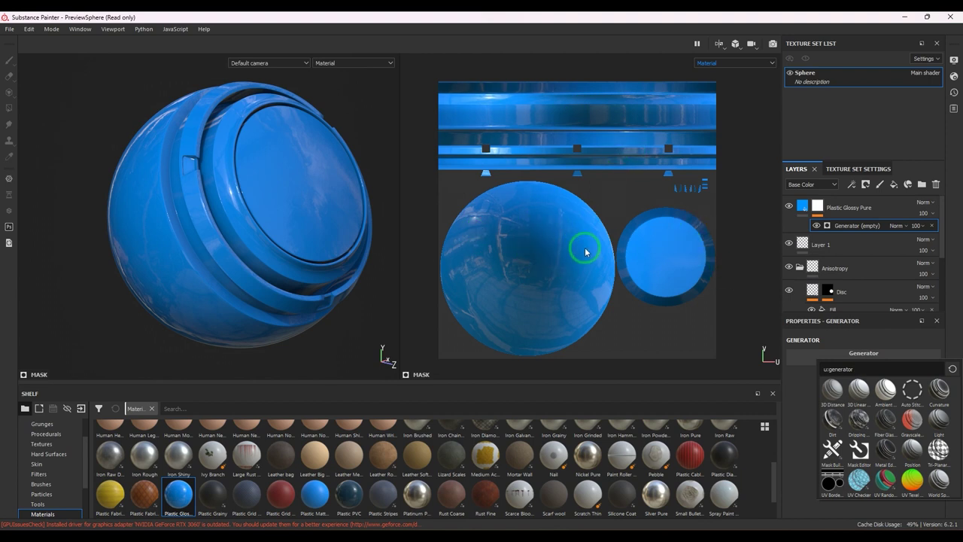
click(832, 486)
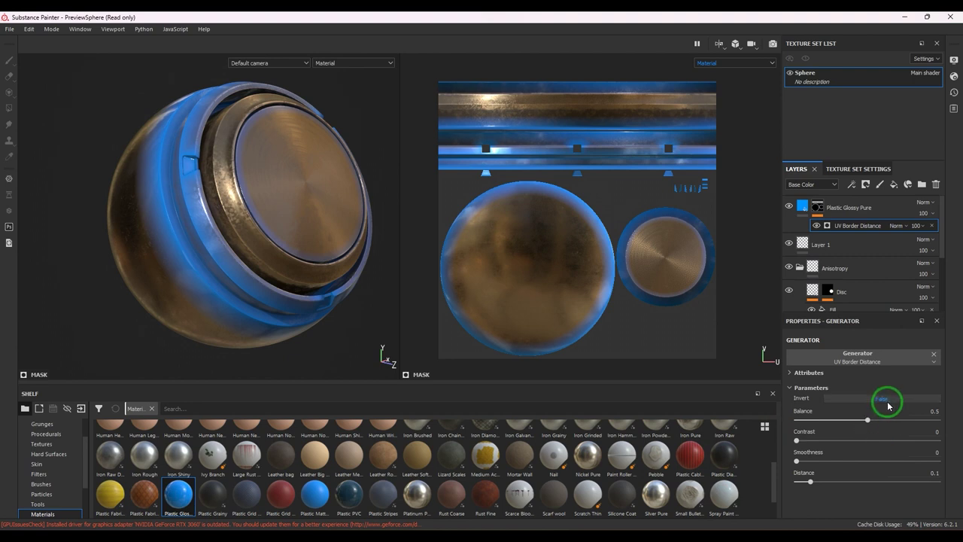
Step: Set the generator's Invert to True and test the Balance slider at 0.5
click(890, 399)
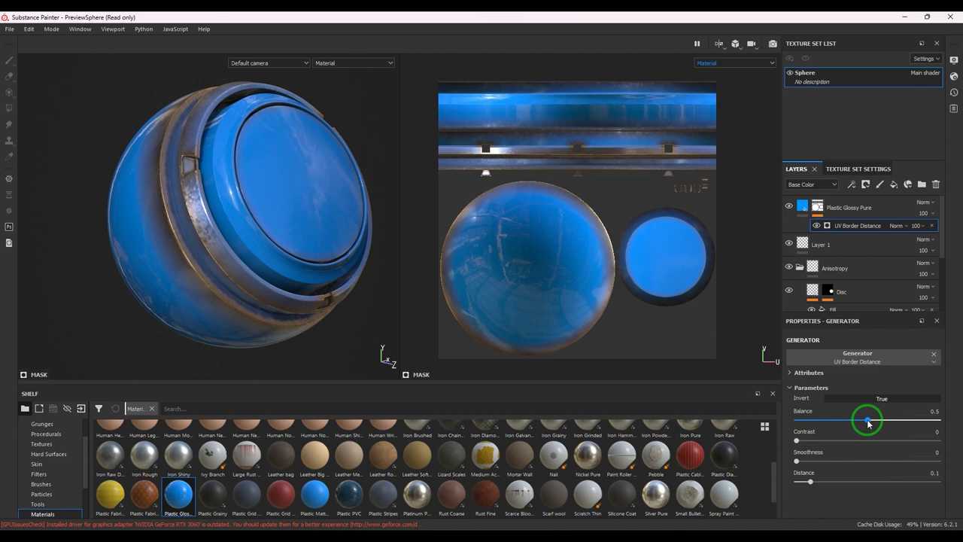
mouse_move(867, 422)
mouse_down()
mouse_move(804, 425)
mouse_move(937, 422)
mouse_move(799, 430)
mouse_move(948, 415)
mouse_move(823, 414)
mouse_move(879, 414)
mouse_move(855, 416)
mouse_up()
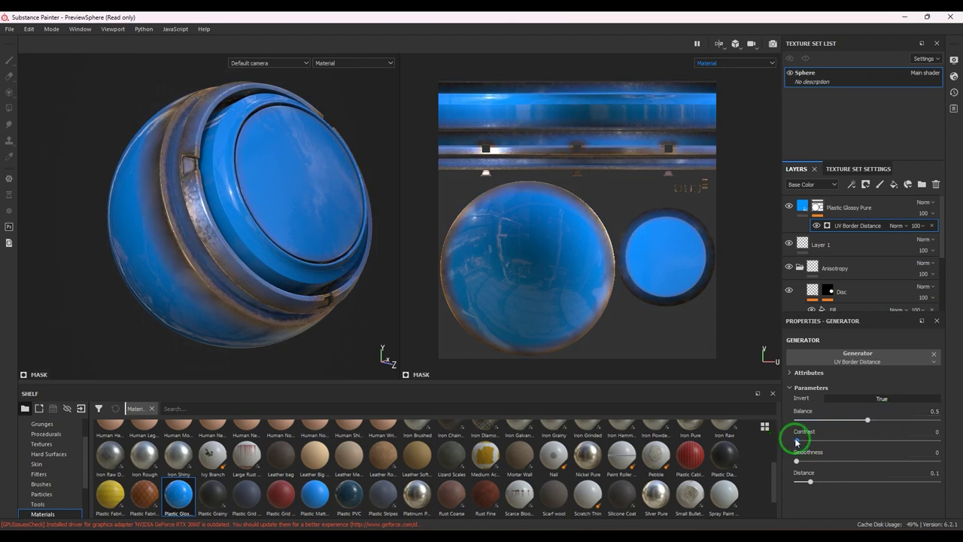
Step: Try Contrast and Smoothness values, then set Balance to 0.46 and Contrast to 0.96
drag(798, 441, 932, 444)
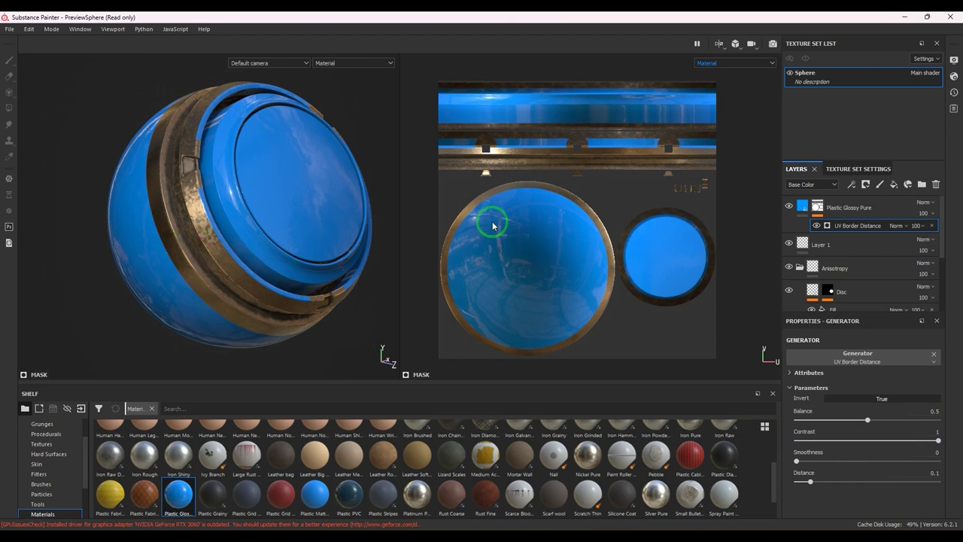
drag(897, 441, 778, 430)
mouse_move(796, 461)
mouse_down()
mouse_move(956, 460)
mouse_move(791, 459)
mouse_move(936, 452)
mouse_move(787, 451)
mouse_move(810, 487)
mouse_move(881, 478)
mouse_move(798, 482)
mouse_move(850, 477)
mouse_move(801, 484)
mouse_move(829, 475)
mouse_move(804, 477)
mouse_move(825, 477)
mouse_move(809, 466)
mouse_up()
mouse_move(860, 419)
mouse_down()
mouse_move(804, 421)
mouse_move(862, 421)
mouse_up()
drag(791, 440, 932, 440)
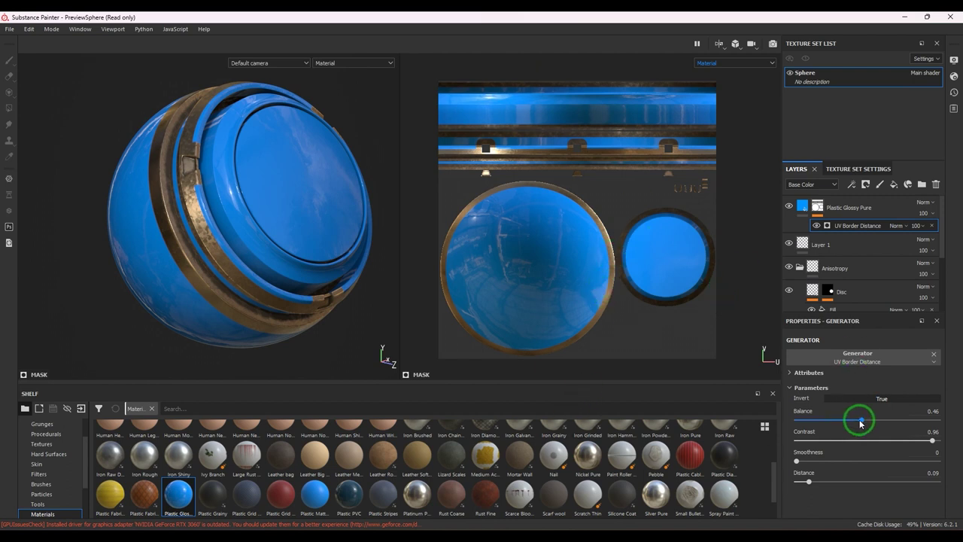
Step: Set the generator's Balance to 0.23, Contrast to 1 and Distance to 0.04
drag(858, 421, 827, 422)
mouse_move(932, 440)
mouse_down()
mouse_move(826, 442)
mouse_move(946, 443)
mouse_up()
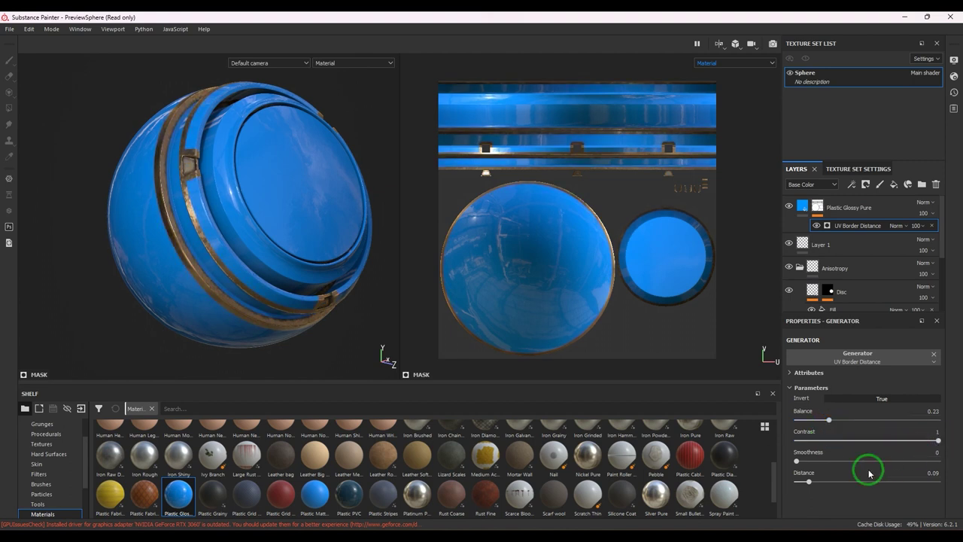
drag(809, 480, 803, 485)
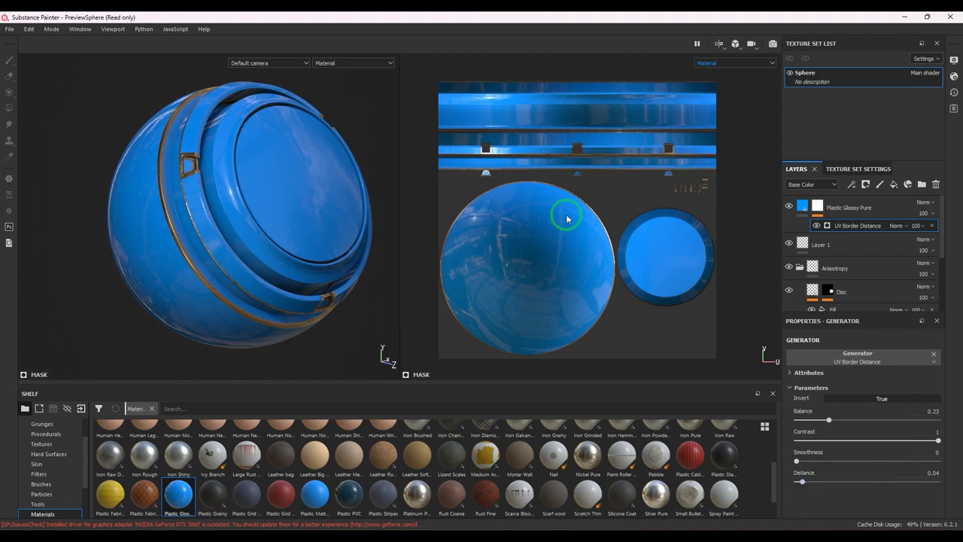